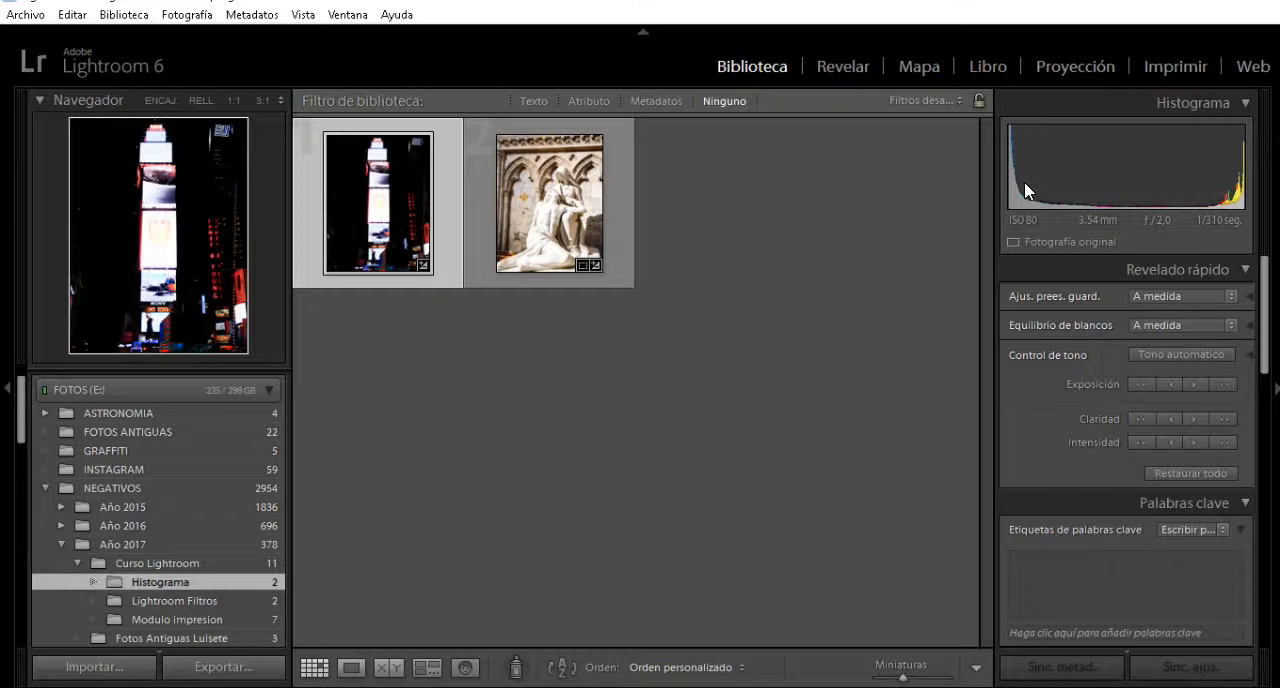
# Examine the night tower photo enlarged and compare its histogram with that of the statue photo.
pyautogui.click(841, 67)
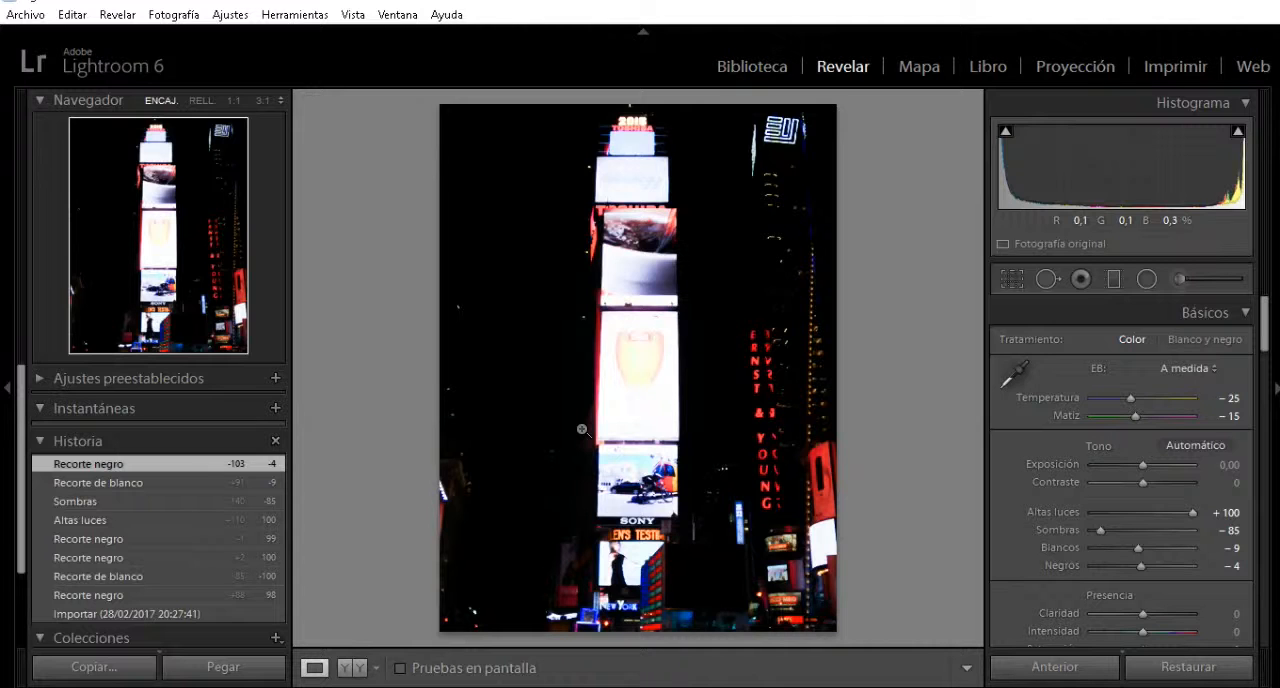
pyautogui.press('e')
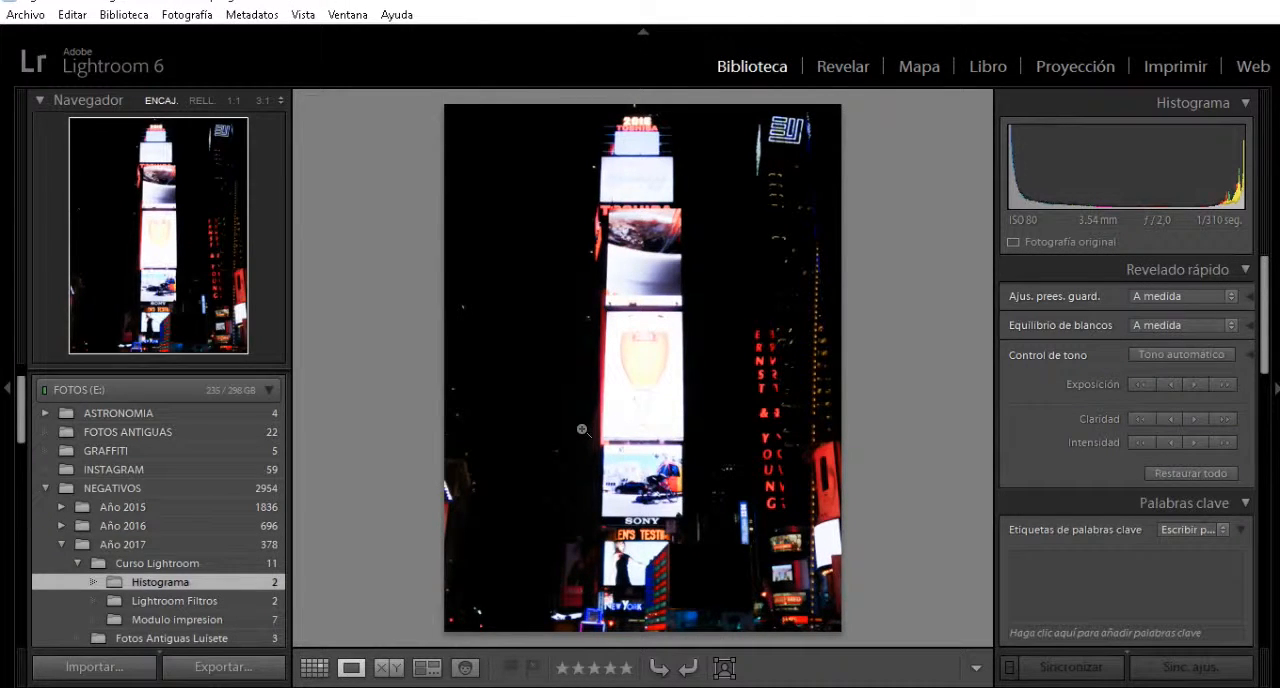
pyautogui.press('g')
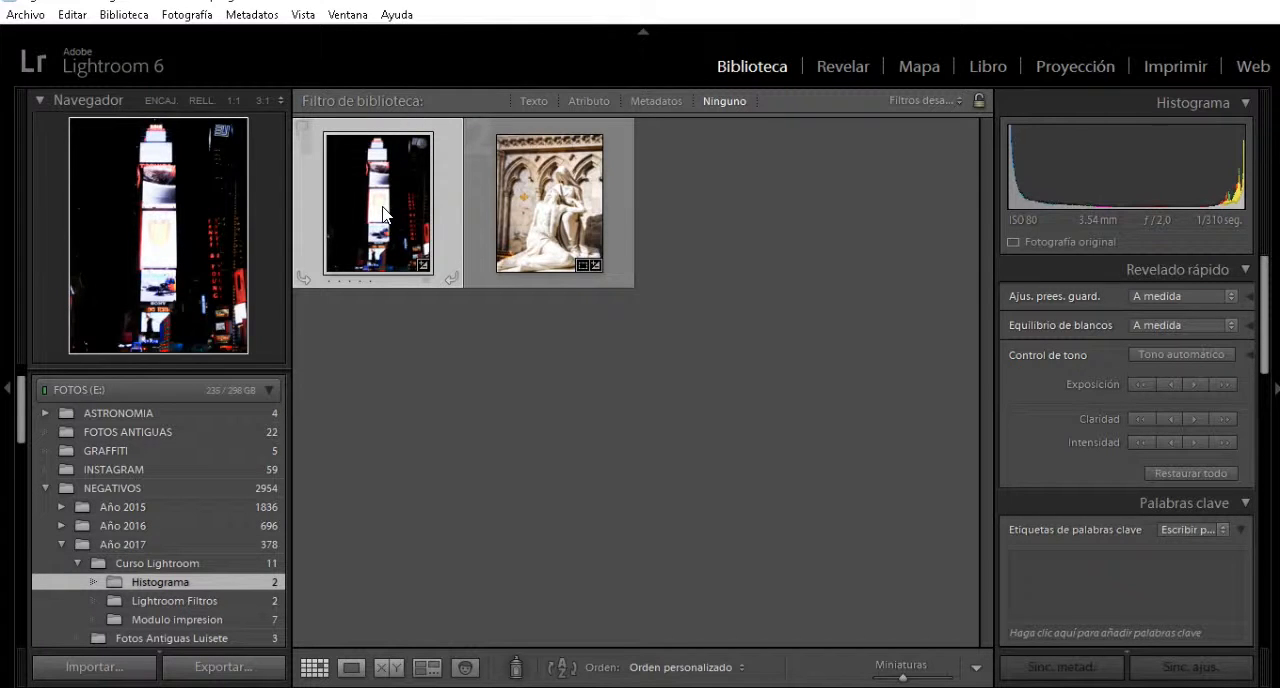
pyautogui.click(587, 200)
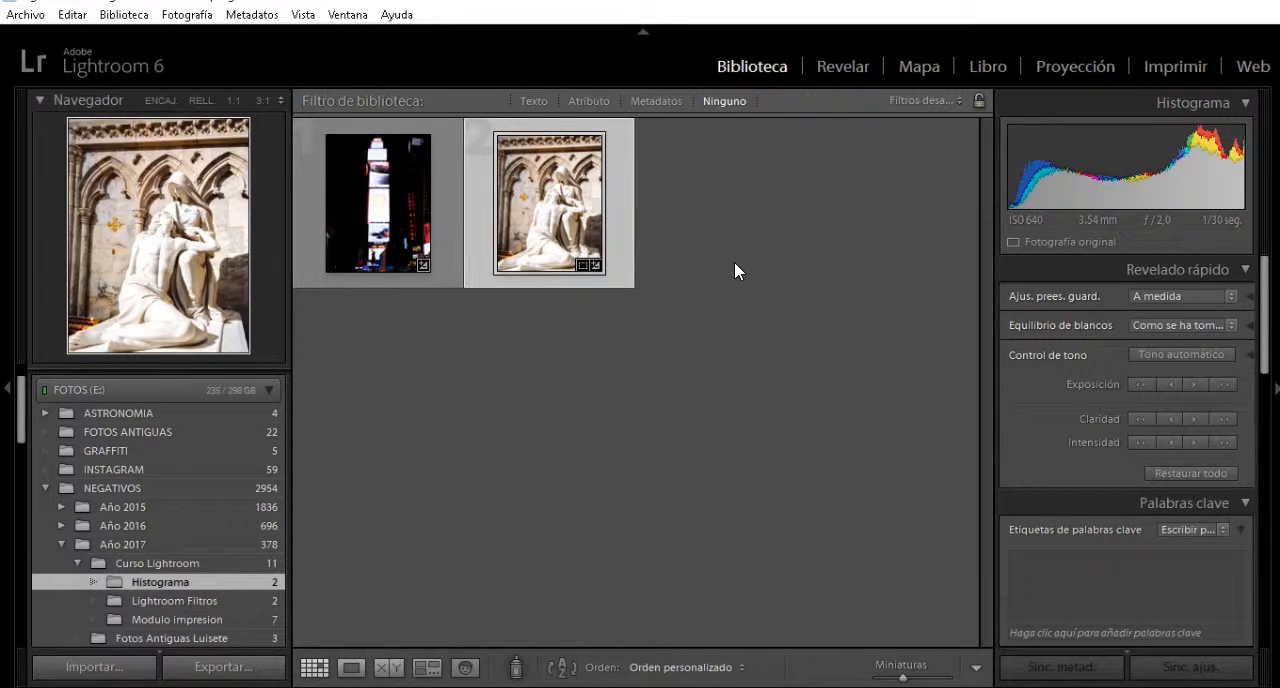
pyautogui.click(395, 210)
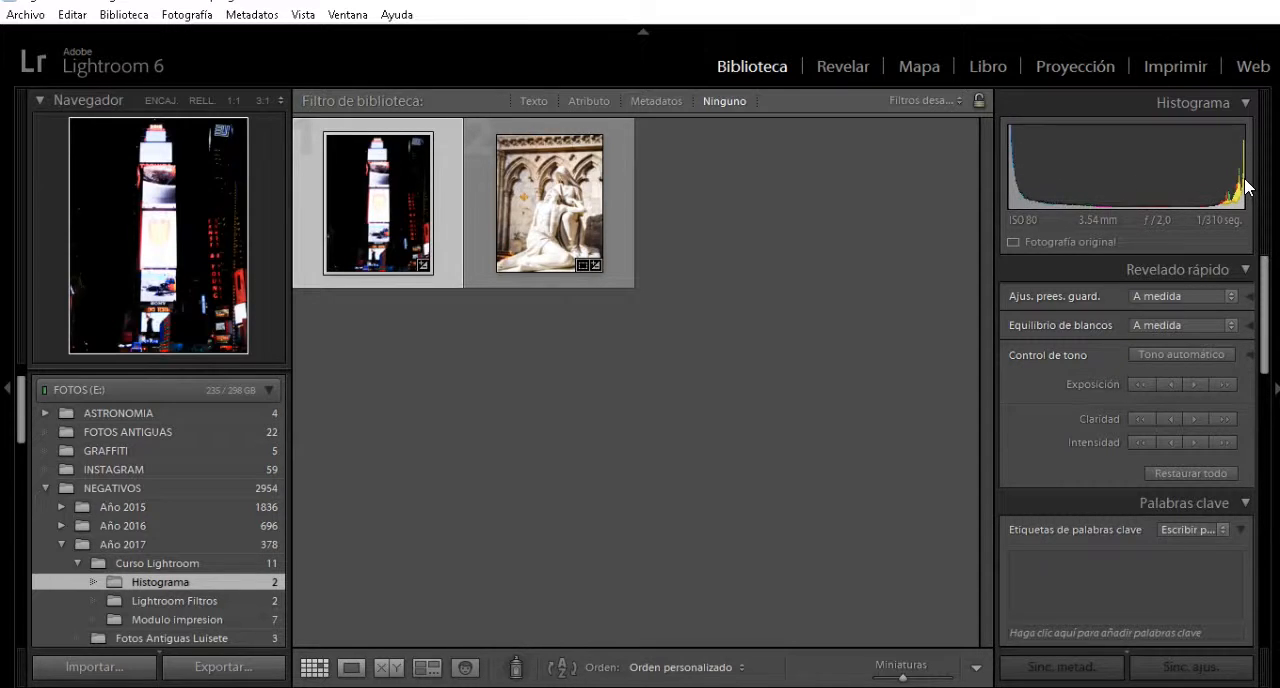
# Open the night tower photo for developing and set Negros to +96 and Blancos to −81 directly on the histogram.
pyautogui.doubleClick(379, 212)
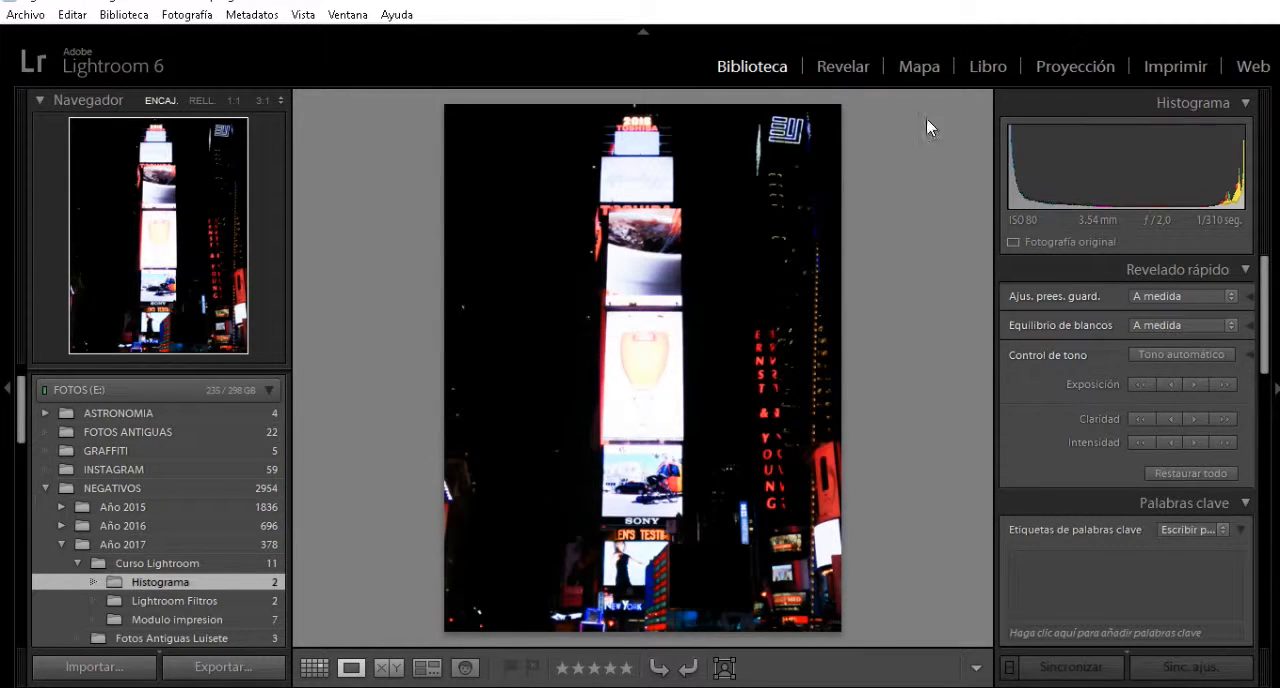
pyautogui.click(858, 68)
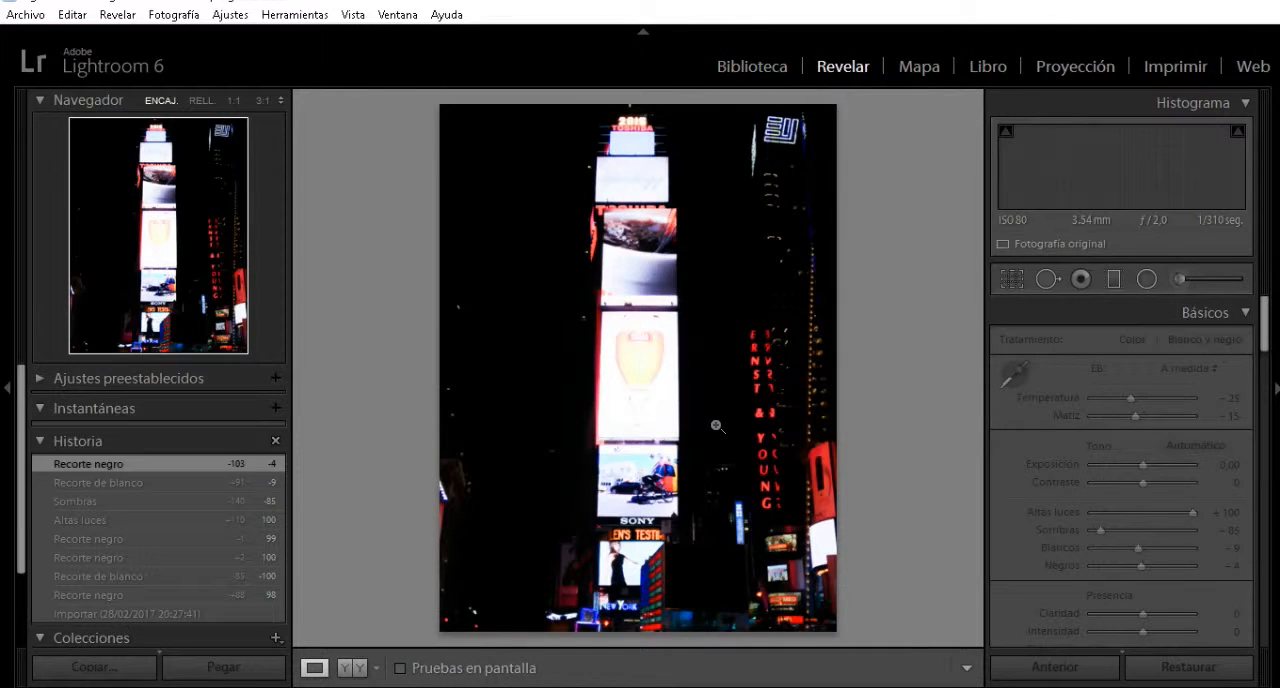
pyautogui.click(716, 426)
pyautogui.click(686, 354)
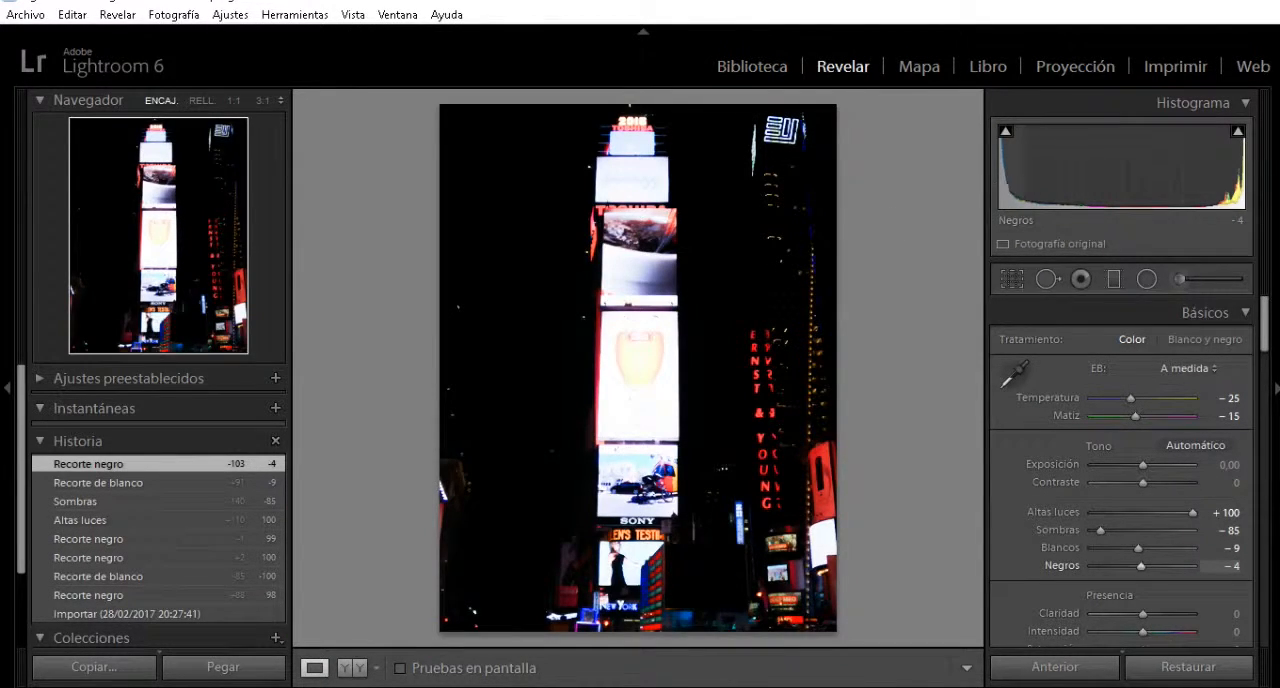
pyautogui.moveTo(1014, 175); pyautogui.dragTo(1130, 181)
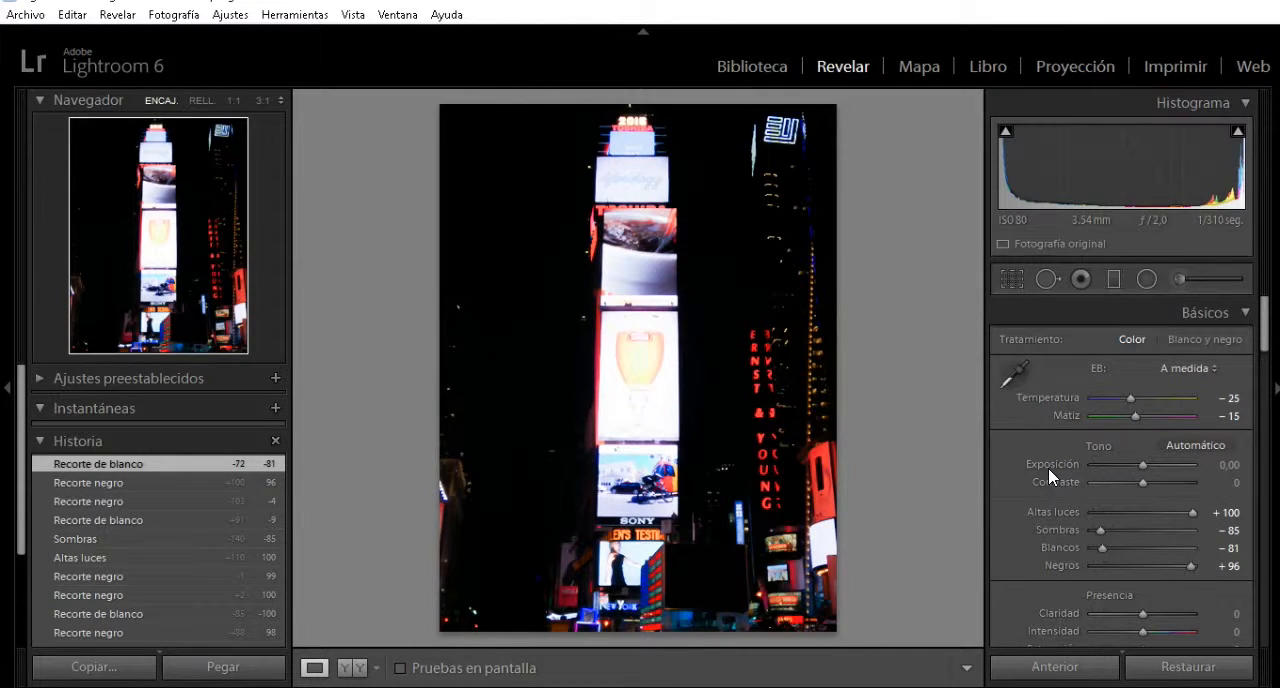
# Turn on the shadow and highlight clipping warnings over the night tower photo.
pyautogui.press('j')
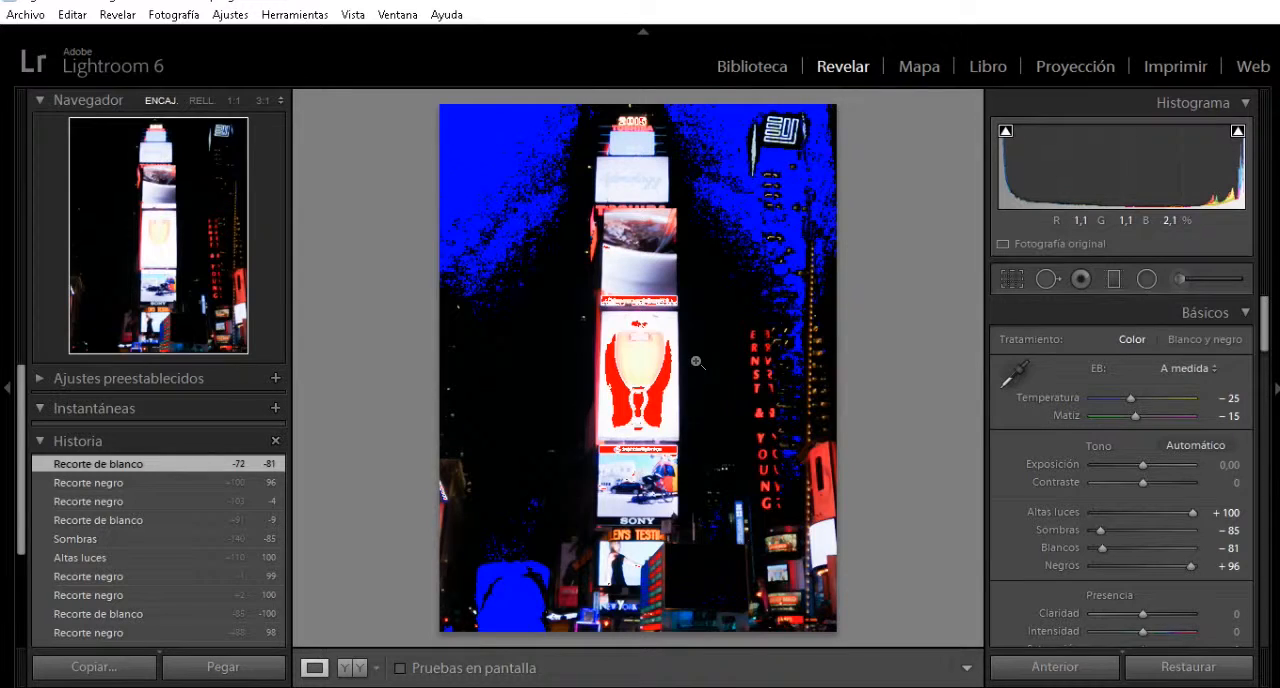
pyautogui.press('j')
pyautogui.press('j')
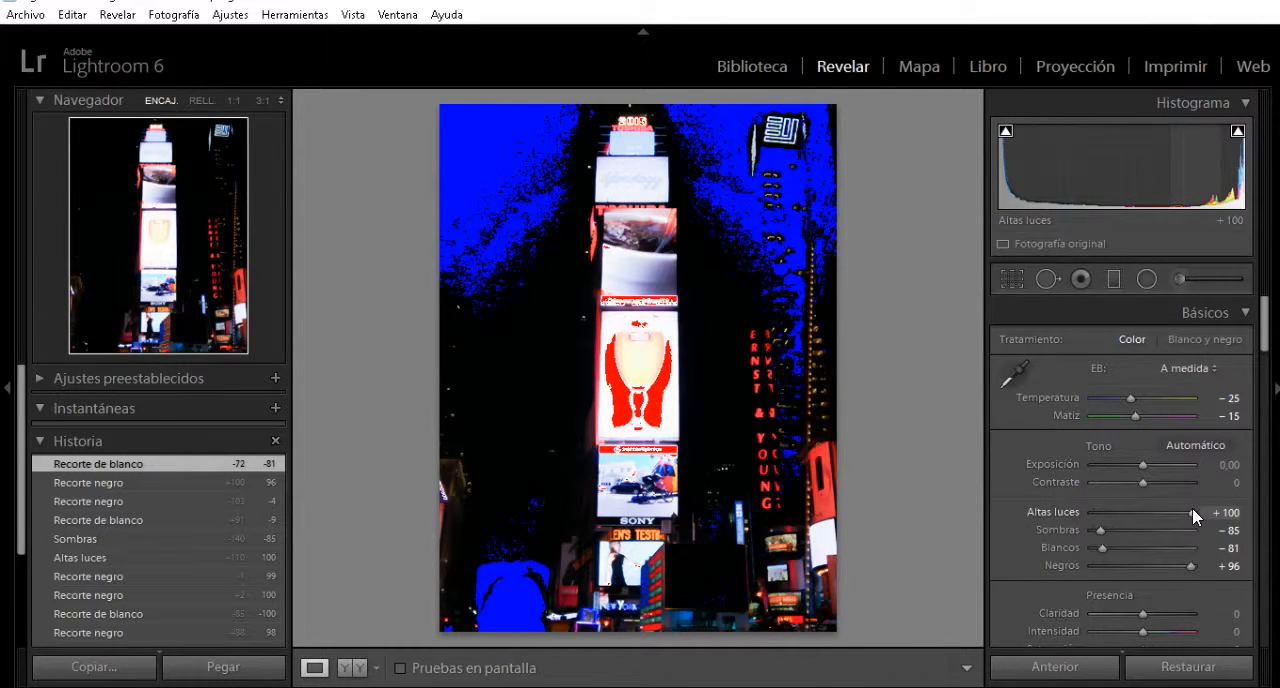
# Set the night tower photo's Altas luces to −57 and Sombras to +40.
pyautogui.moveTo(1192, 508); pyautogui.dragTo(1174, 510)
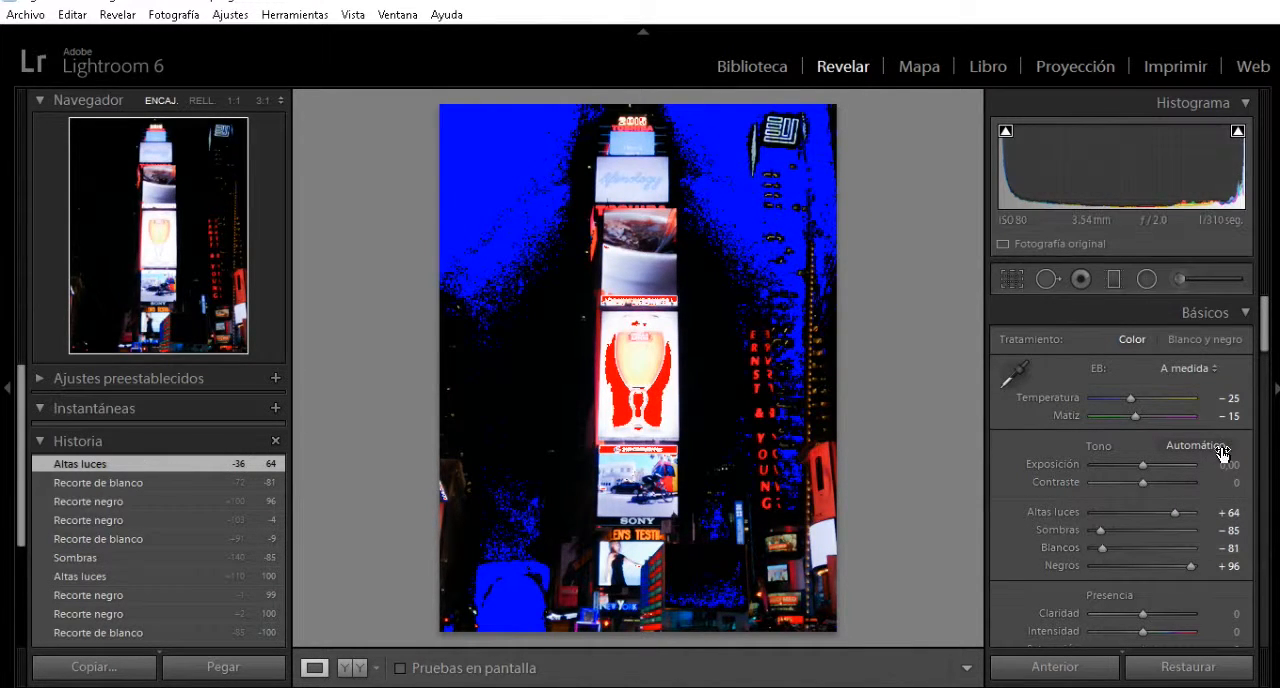
pyautogui.moveTo(1174, 510); pyautogui.dragTo(1088, 532)
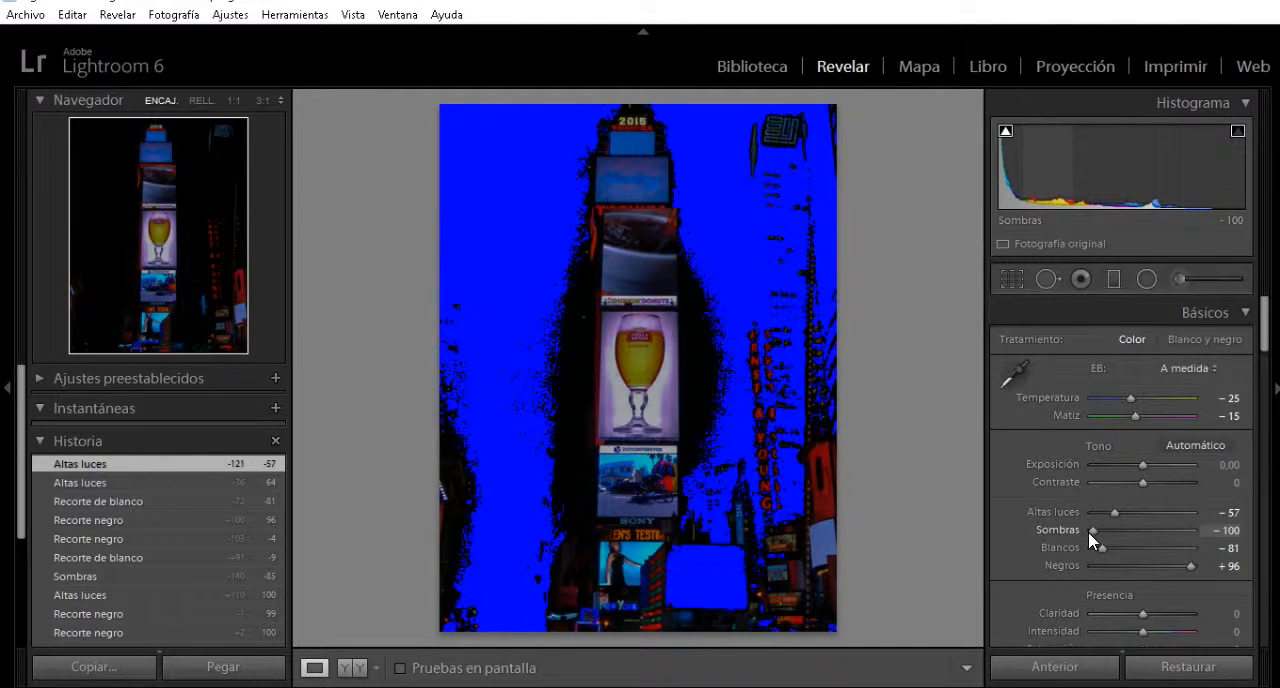
pyautogui.moveTo(1088, 532); pyautogui.dragTo(1162, 520)
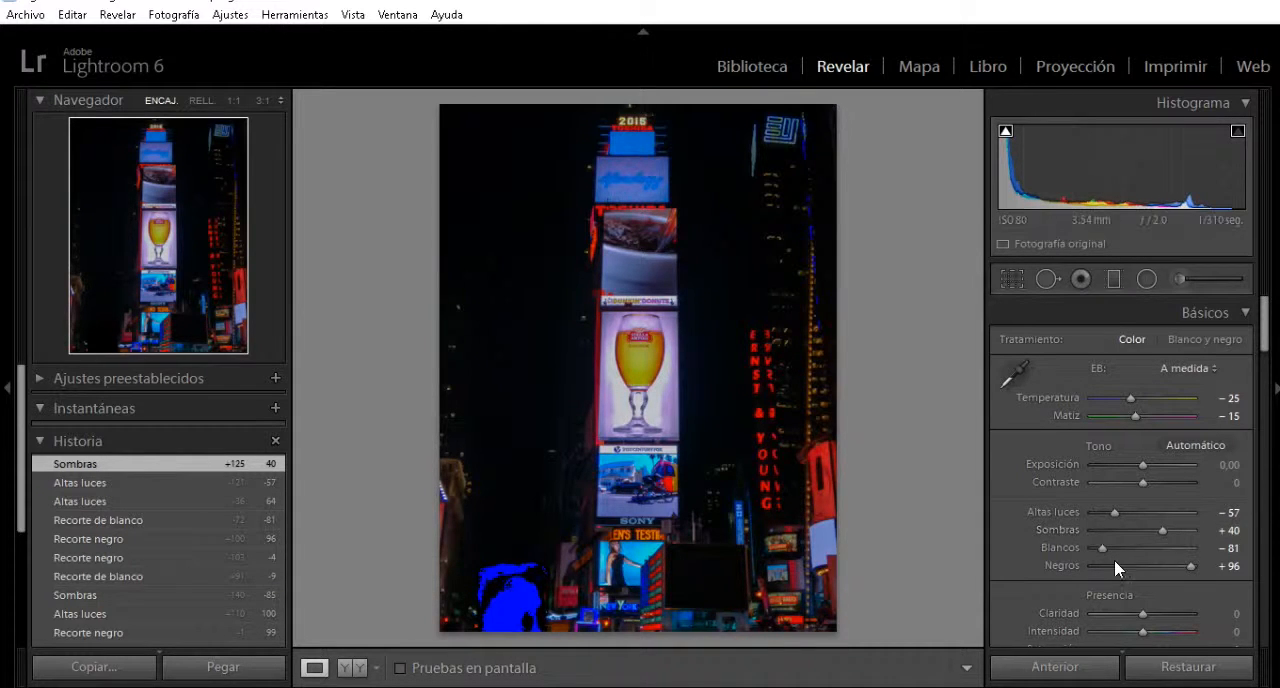
# Set the night tower photo's Blancos to +42, Exposición to +0,38 and Contraste to +43.
pyautogui.moveTo(1102, 548); pyautogui.dragTo(1164, 538)
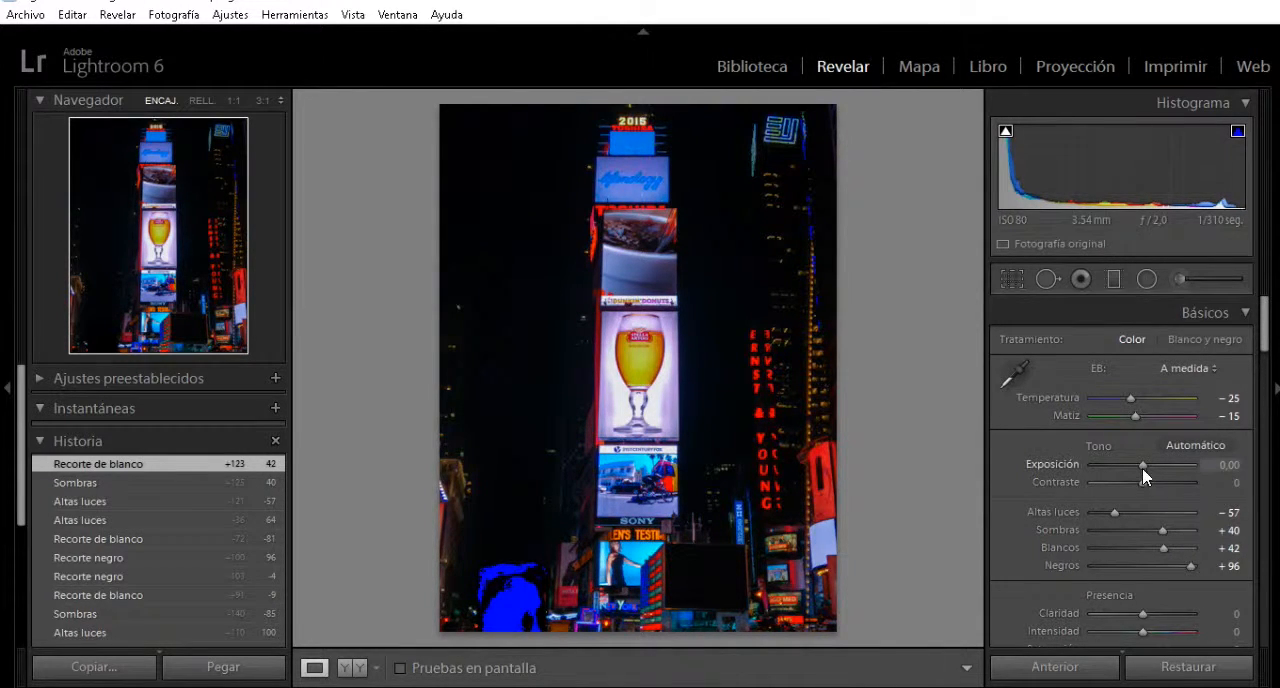
pyautogui.moveTo(1142, 464)
pyautogui.mouseDown()
pyautogui.moveTo(1128, 464)
pyautogui.moveTo(1148, 464)
pyautogui.moveTo(1130, 480)
pyautogui.moveTo(1167, 479)
pyautogui.moveTo(1155, 478)
pyautogui.mouseUp()
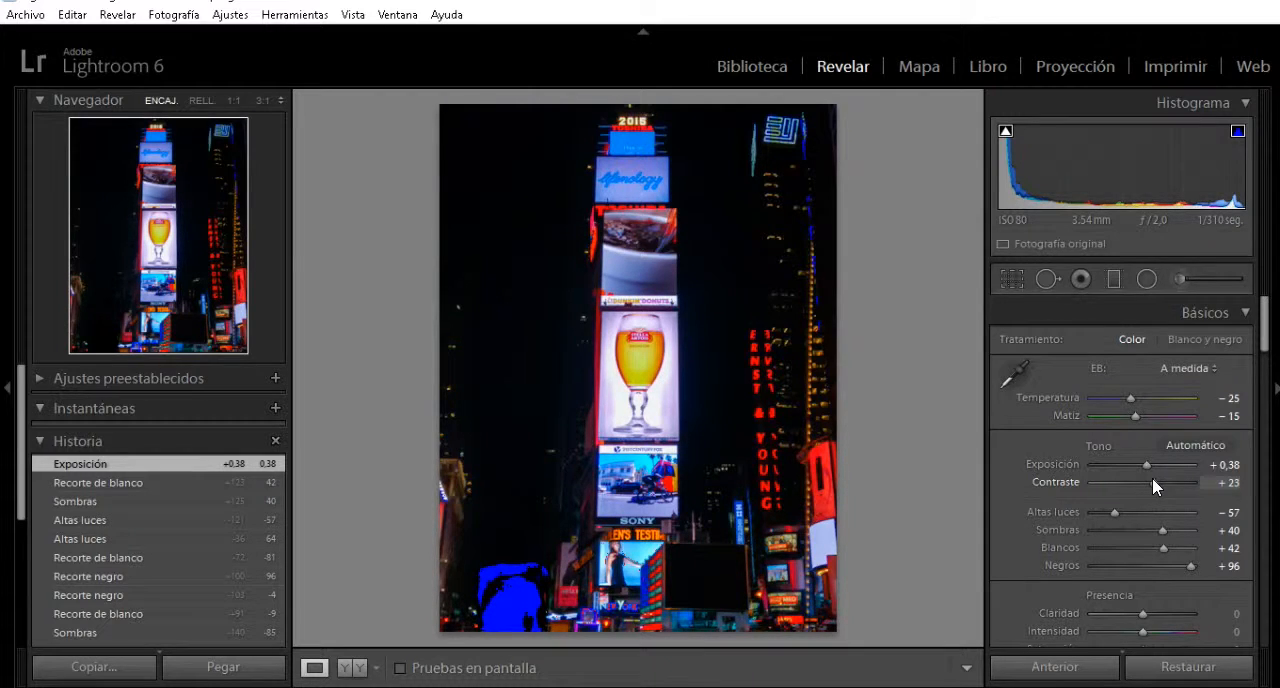
pyautogui.moveTo(1154, 478); pyautogui.dragTo(1164, 478)
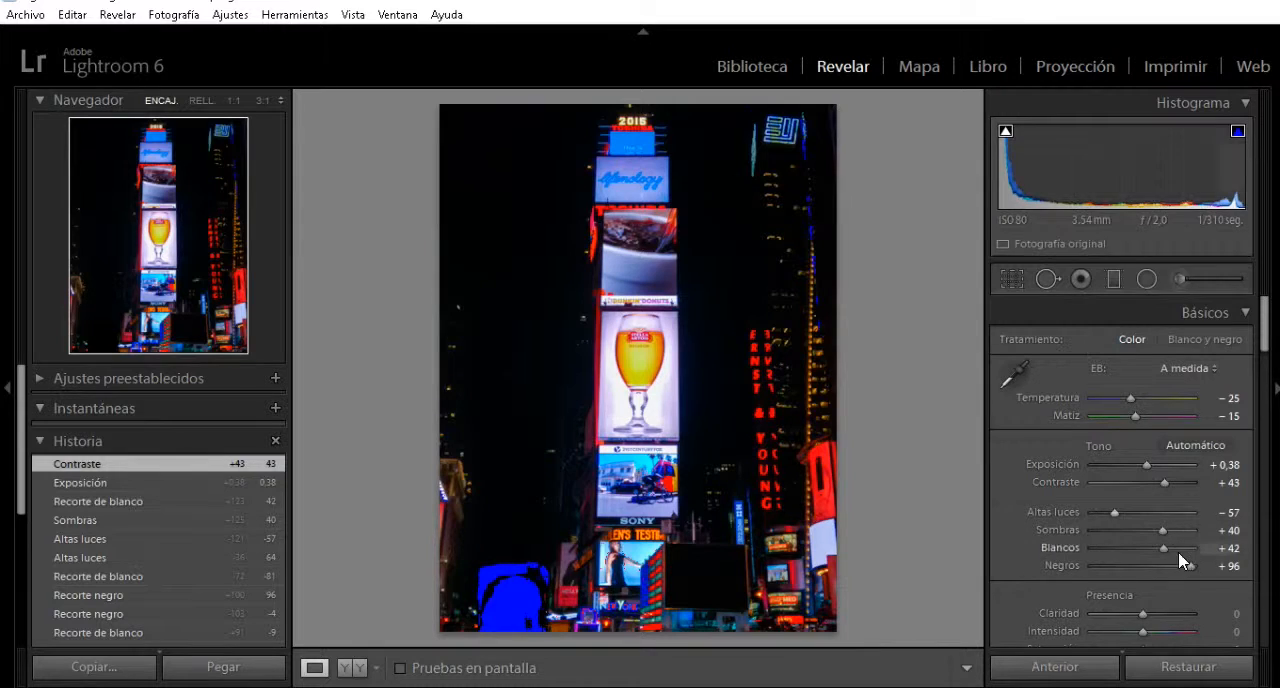
# Refine the night tower photo's tones to Negros +100, Blancos +13, Sombras +66 and Exposición −0,19.
pyautogui.moveTo(1188, 568); pyautogui.dragTo(1175, 528)
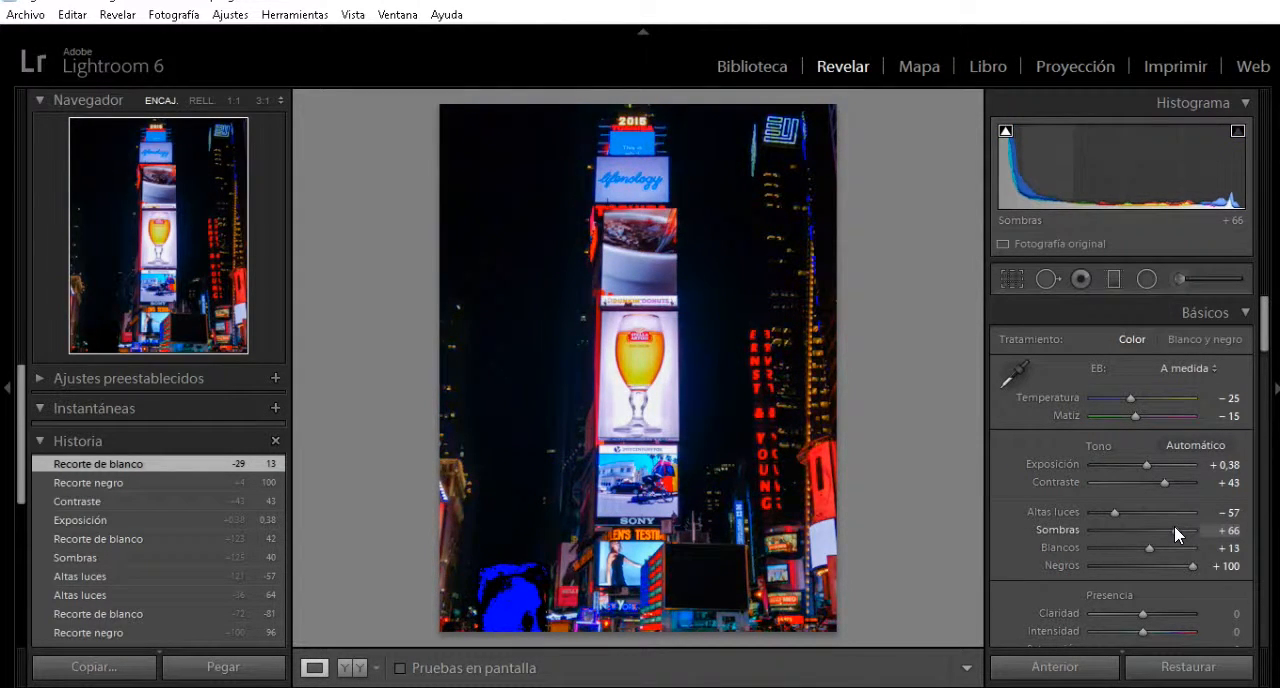
pyautogui.moveTo(1174, 526); pyautogui.dragTo(1174, 526)
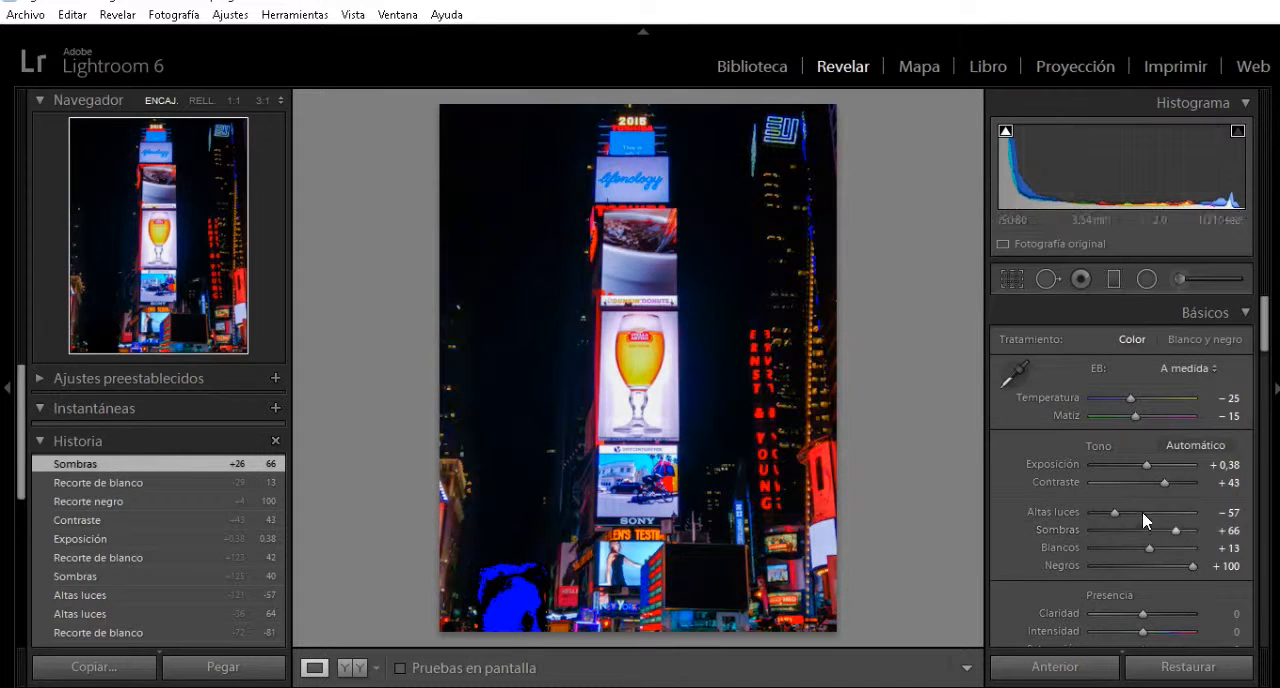
pyautogui.moveTo(1146, 464); pyautogui.dragTo(1138, 464)
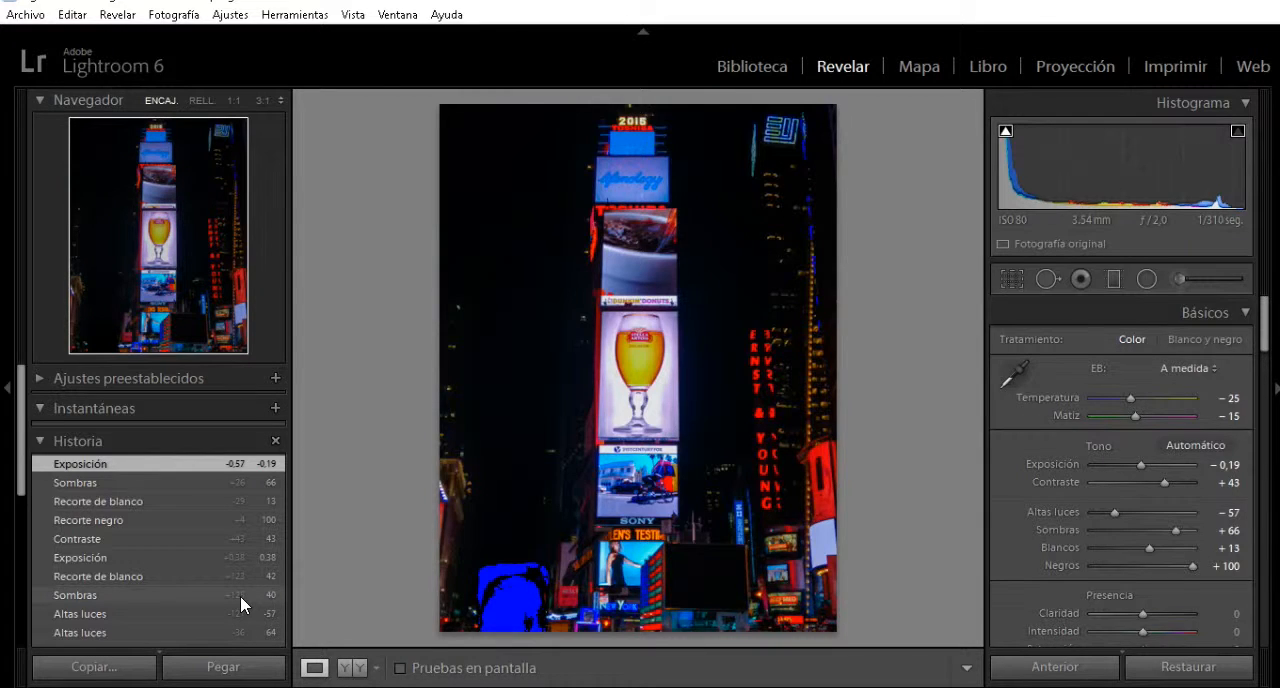
# Open the statue photo from the library for developing and set its Blancos to +93.
pyautogui.press('g')
pyautogui.click(548, 266)
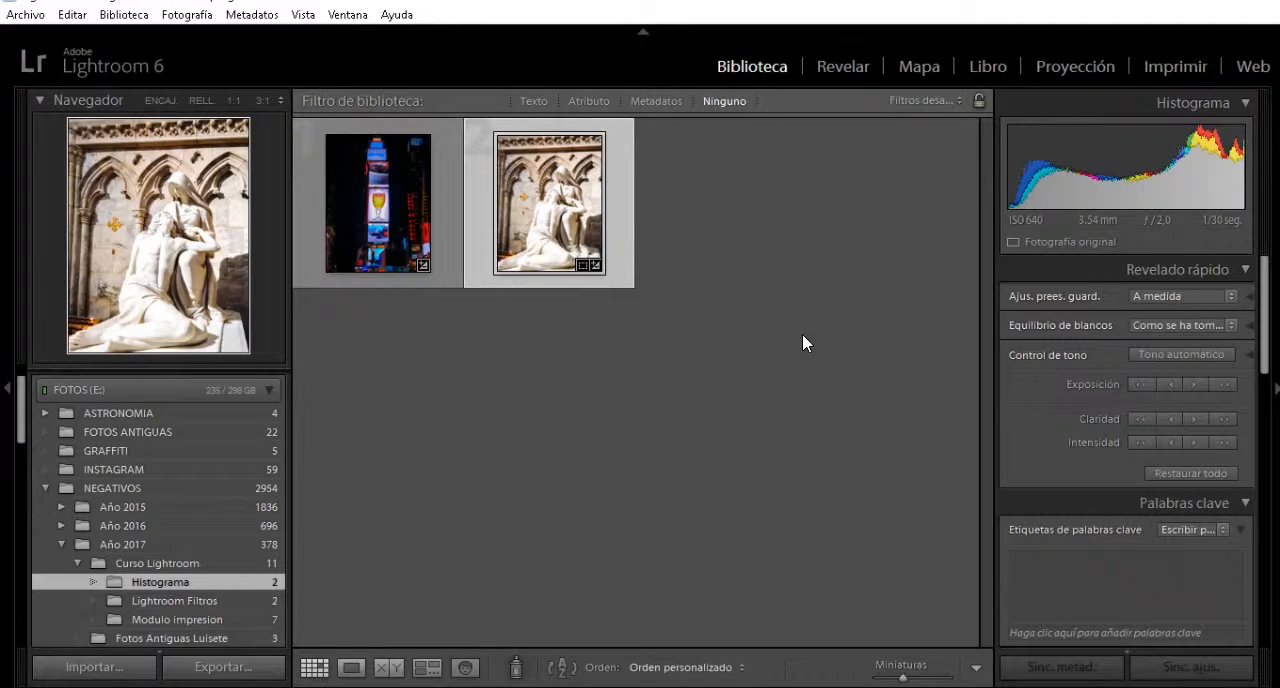
pyautogui.press('e')
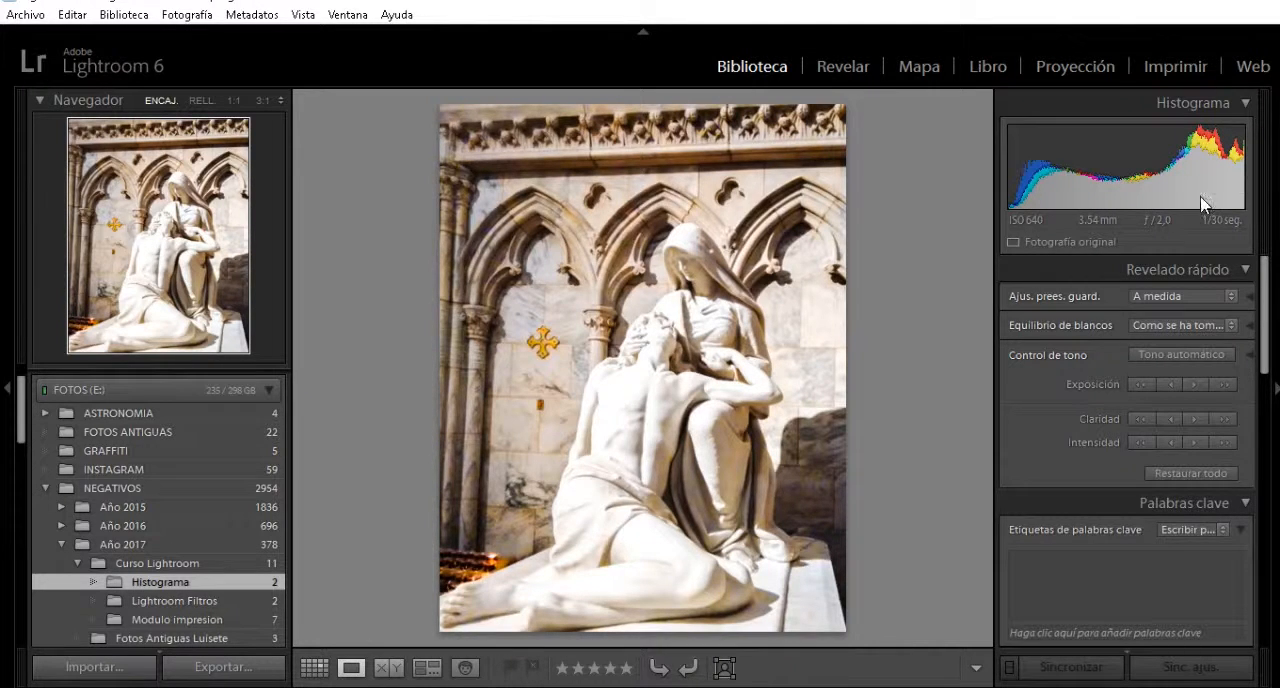
pyautogui.click(840, 66)
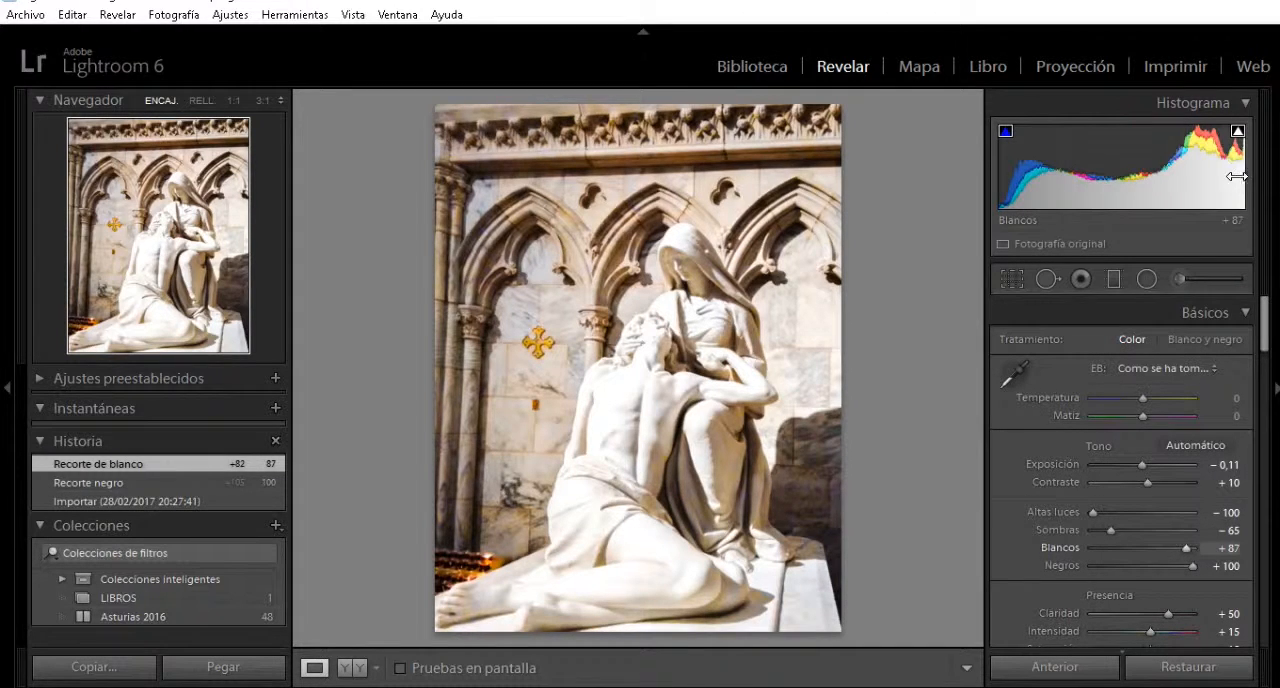
pyautogui.moveTo(1240, 178)
pyautogui.mouseDown()
pyautogui.moveTo(1078, 178)
pyautogui.moveTo(1251, 178)
pyautogui.mouseUp()
pyautogui.moveTo(1193, 548)
pyautogui.mouseDown()
pyautogui.moveTo(1125, 548)
pyautogui.moveTo(1188, 548)
pyautogui.mouseUp()
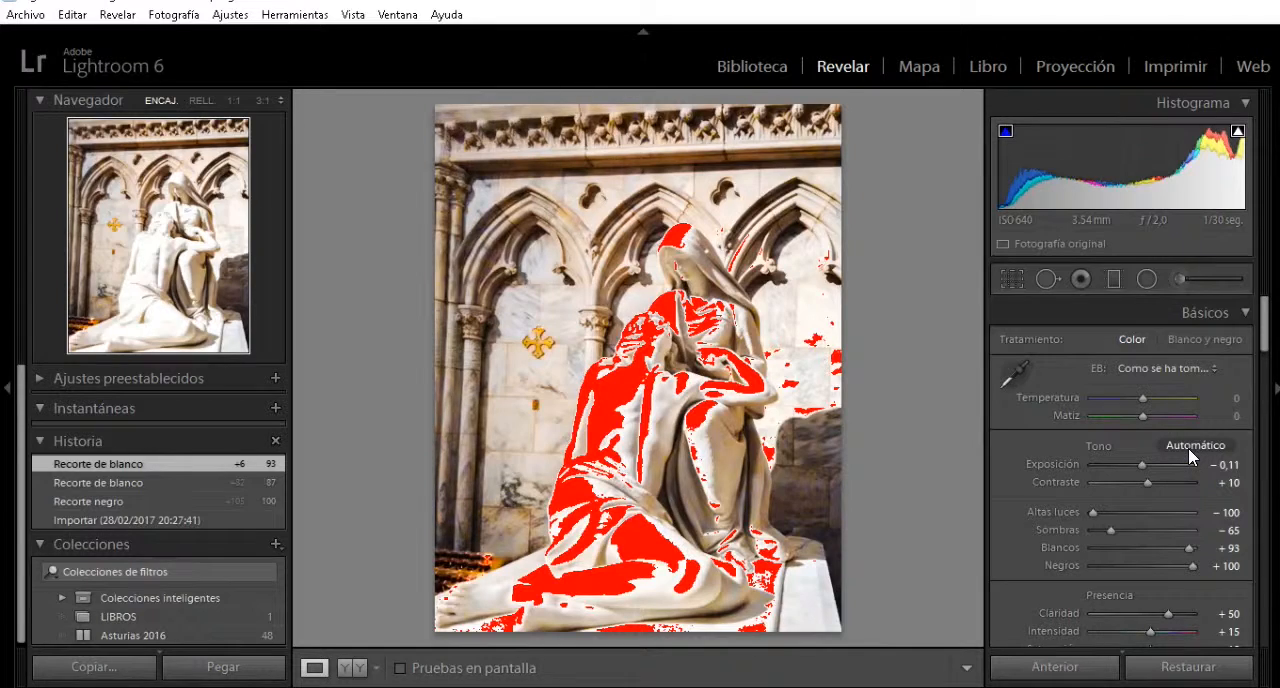
# Set the statue photo's Altas luces to +72, Sombras to −100 and Blancos to −100.
pyautogui.moveTo(1090, 512); pyautogui.dragTo(1182, 510)
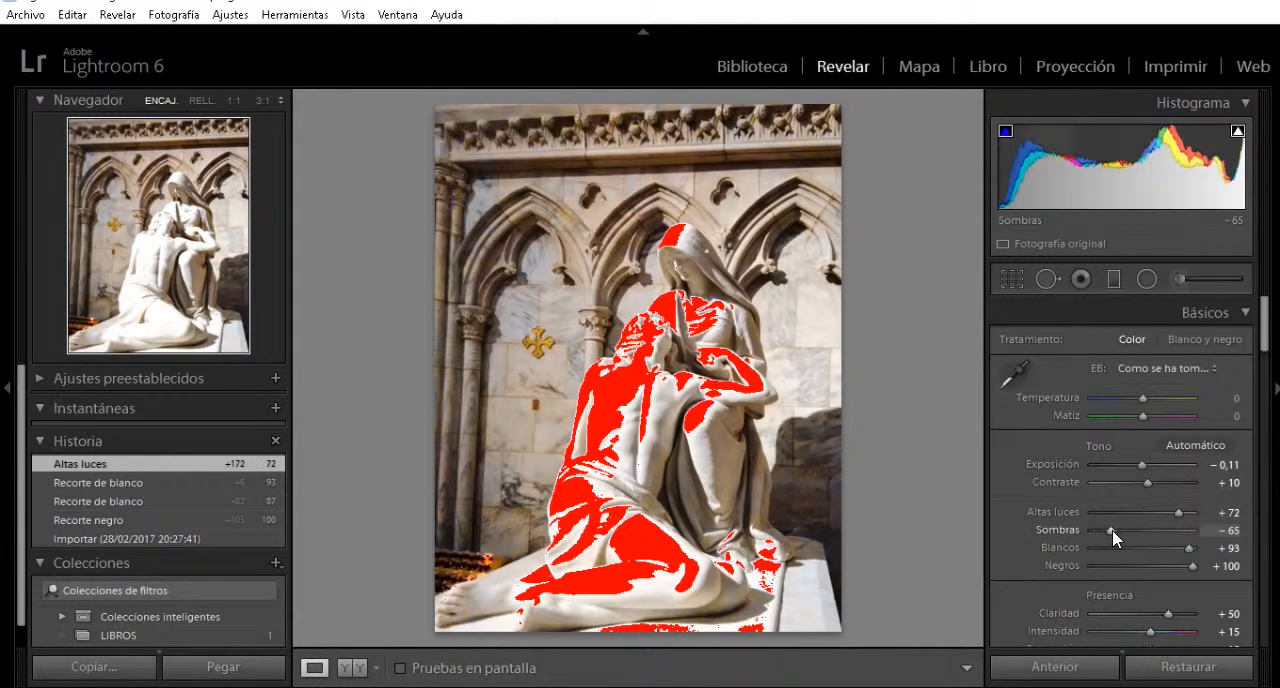
pyautogui.moveTo(1106, 532); pyautogui.dragTo(1062, 534)
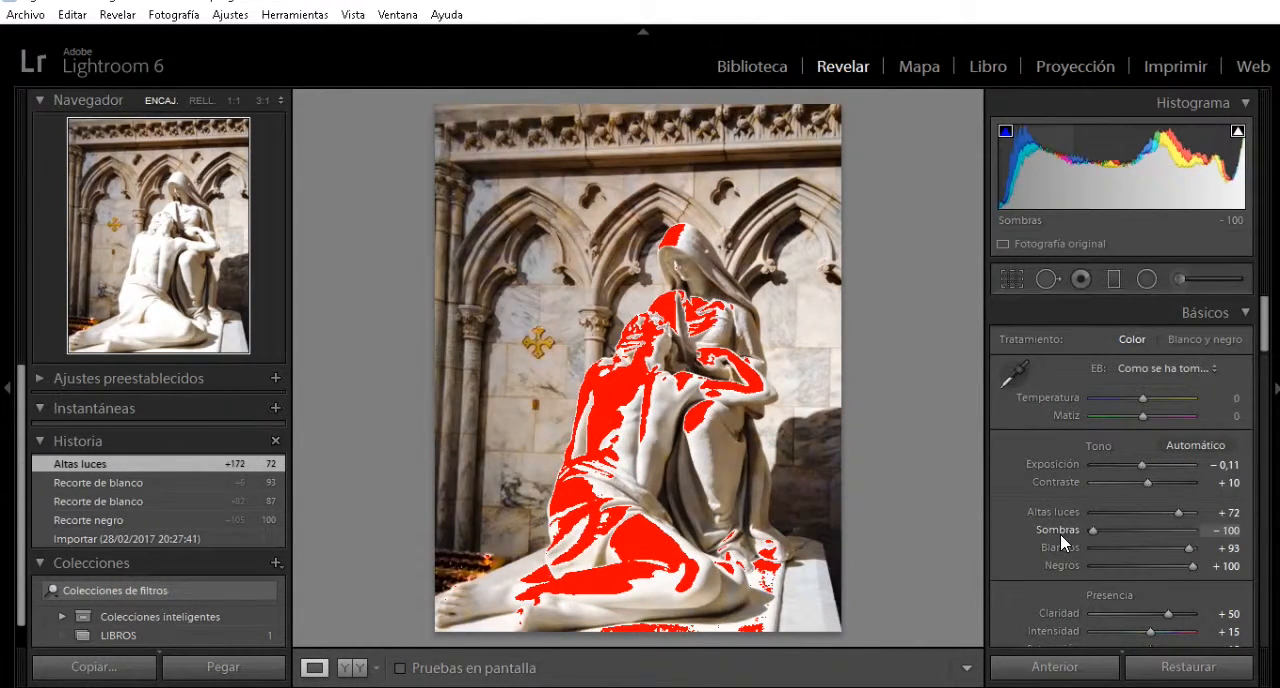
pyautogui.moveTo(1184, 546); pyautogui.dragTo(1098, 546)
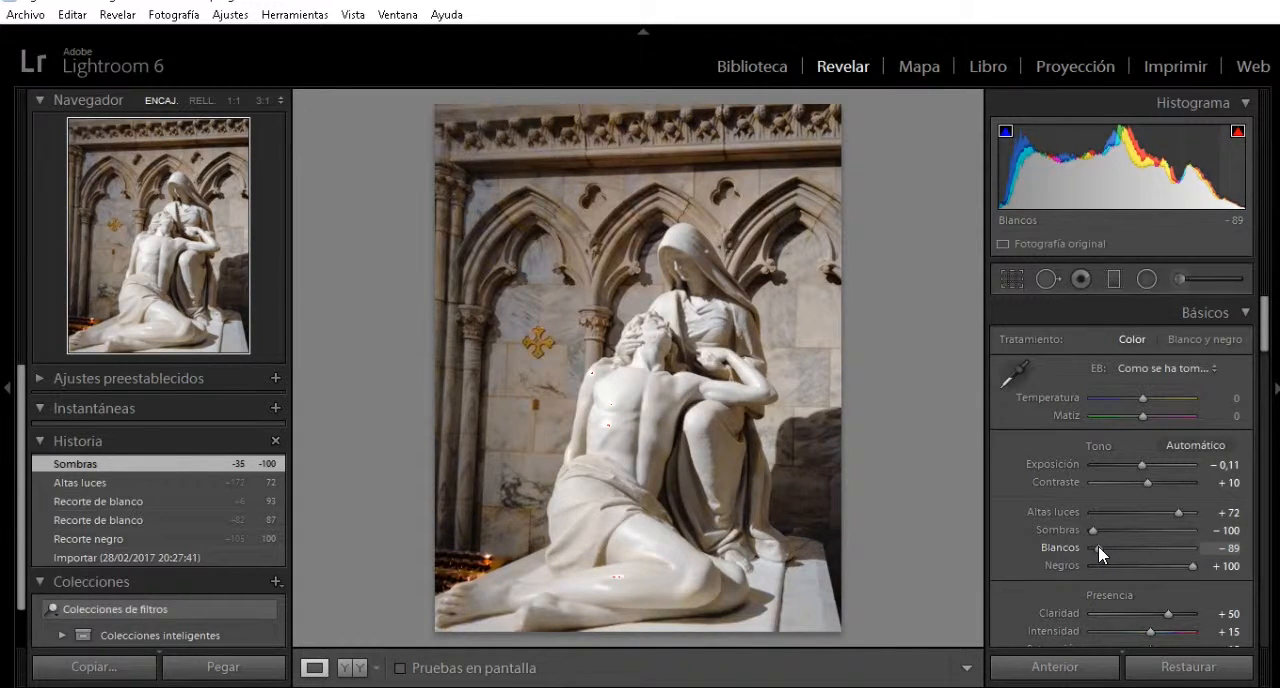
pyautogui.moveTo(1098, 546); pyautogui.dragTo(1082, 550)
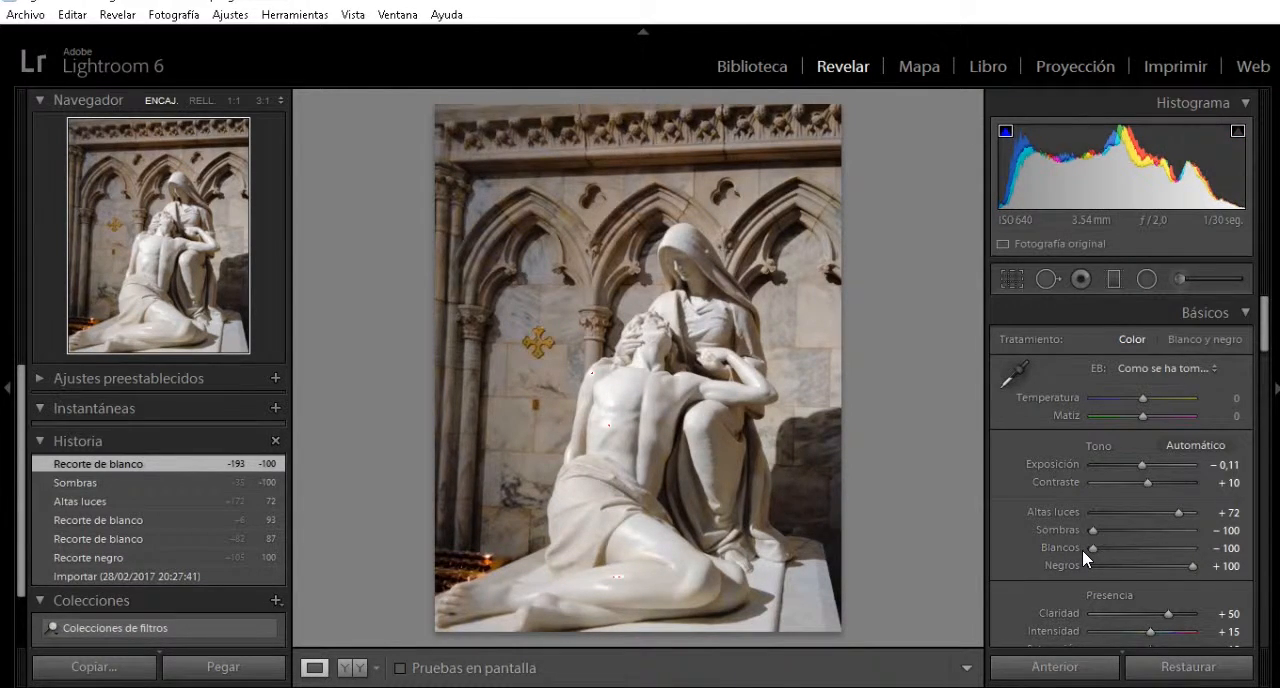
# Try several Negros levels on the statue photo, down to −100, and settle on −17.
pyautogui.moveTo(1192, 563); pyautogui.dragTo(1124, 564)
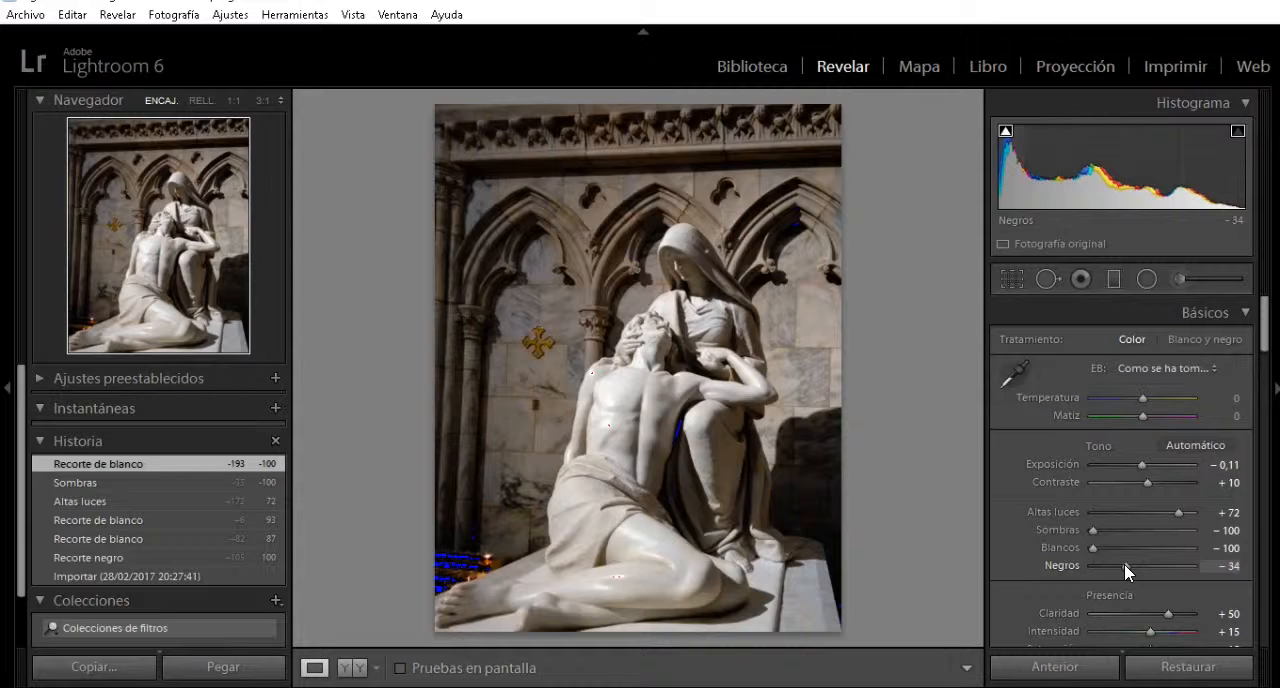
pyautogui.moveTo(1124, 564); pyautogui.dragTo(1130, 564)
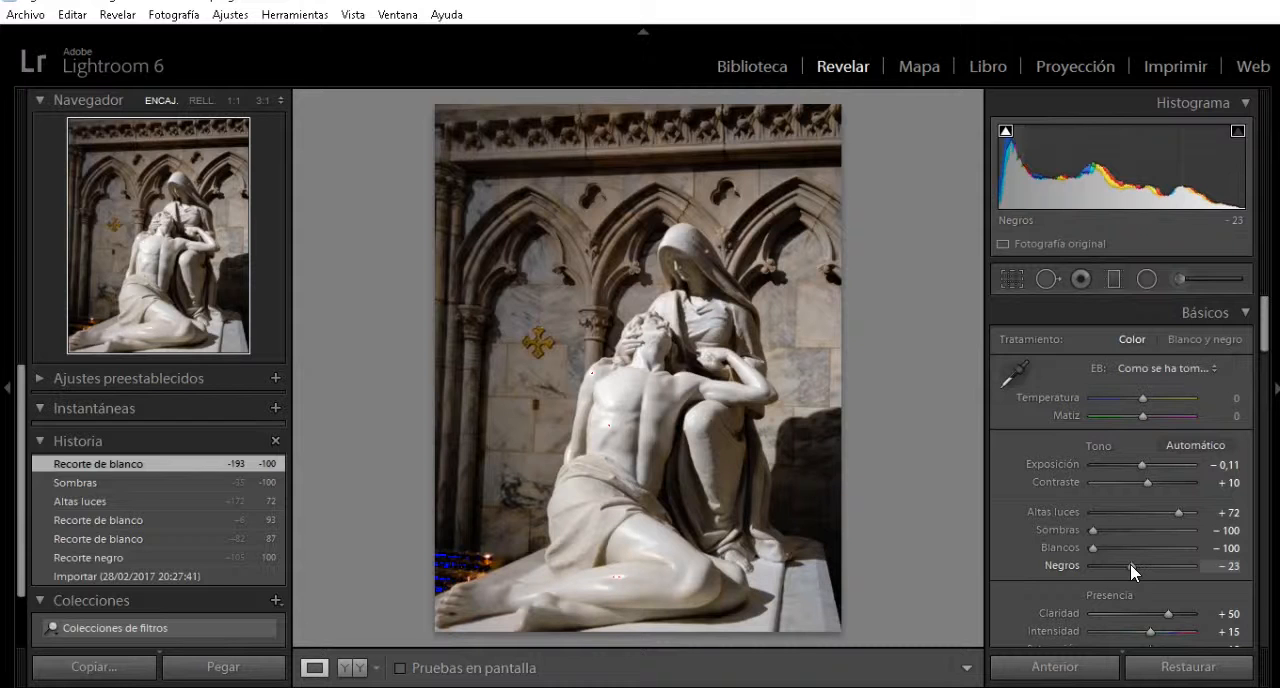
pyautogui.moveTo(1130, 564); pyautogui.dragTo(1068, 578)
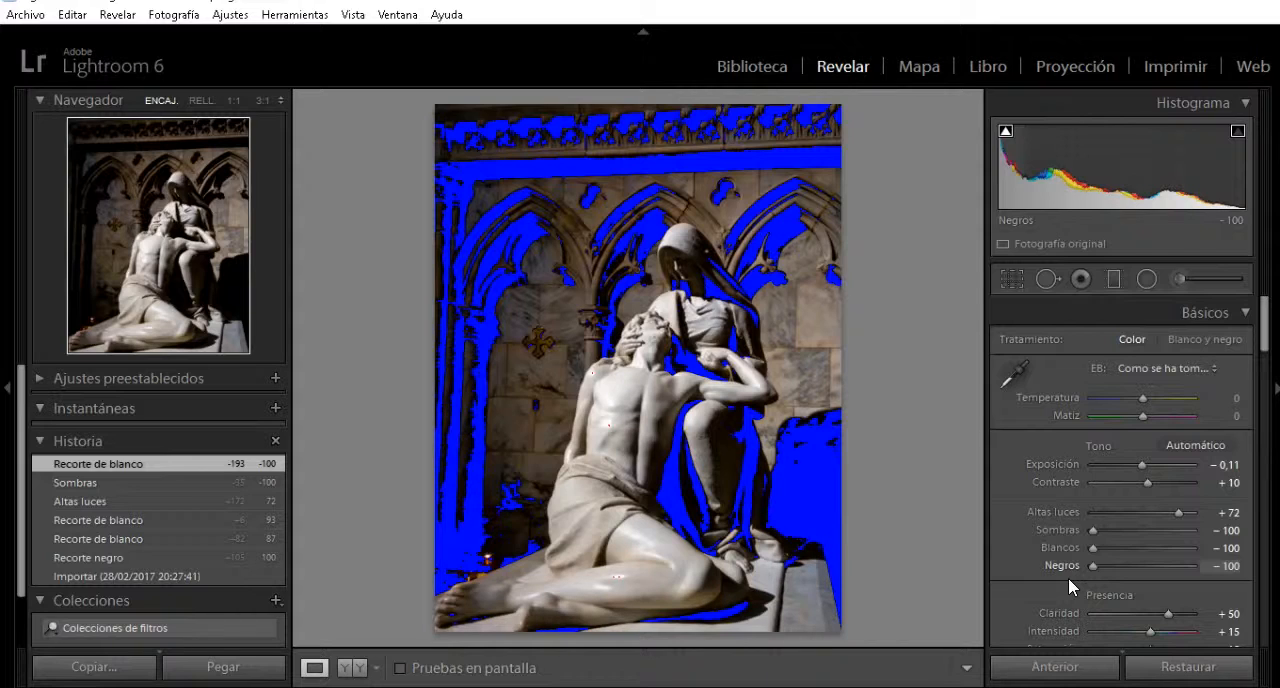
pyautogui.moveTo(1068, 578); pyautogui.dragTo(1116, 570)
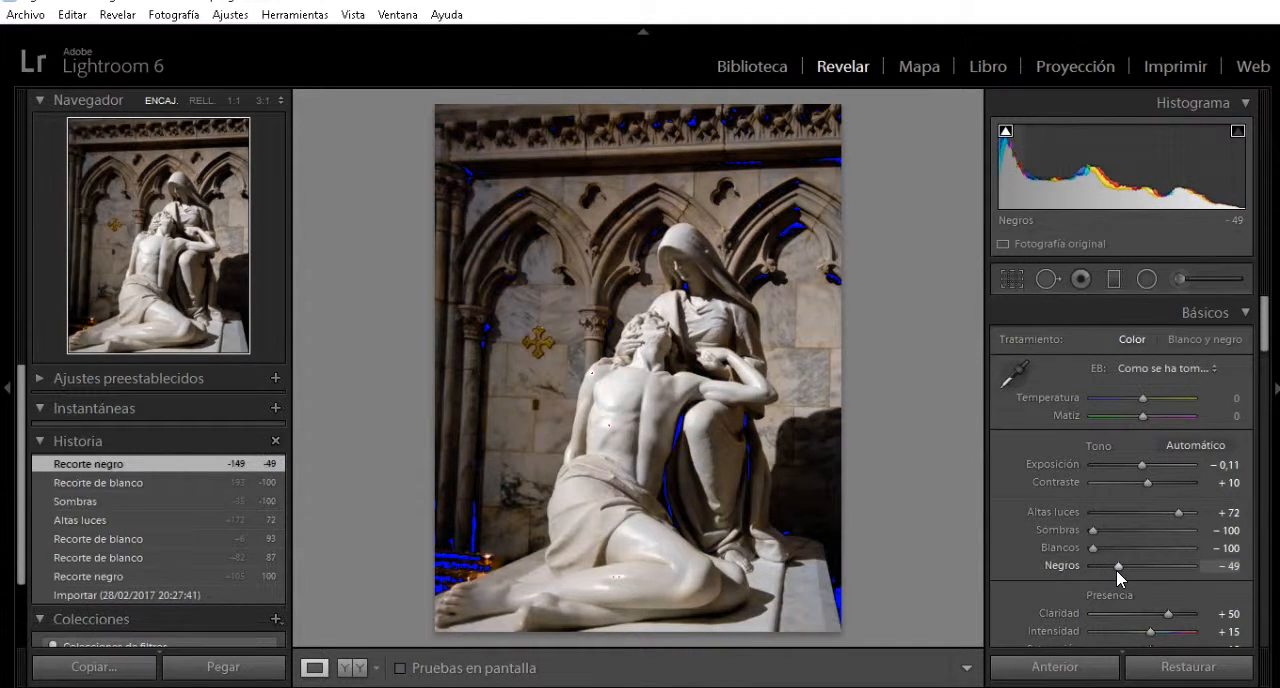
pyautogui.press('j')
pyautogui.moveTo(1118, 566); pyautogui.dragTo(1134, 564)
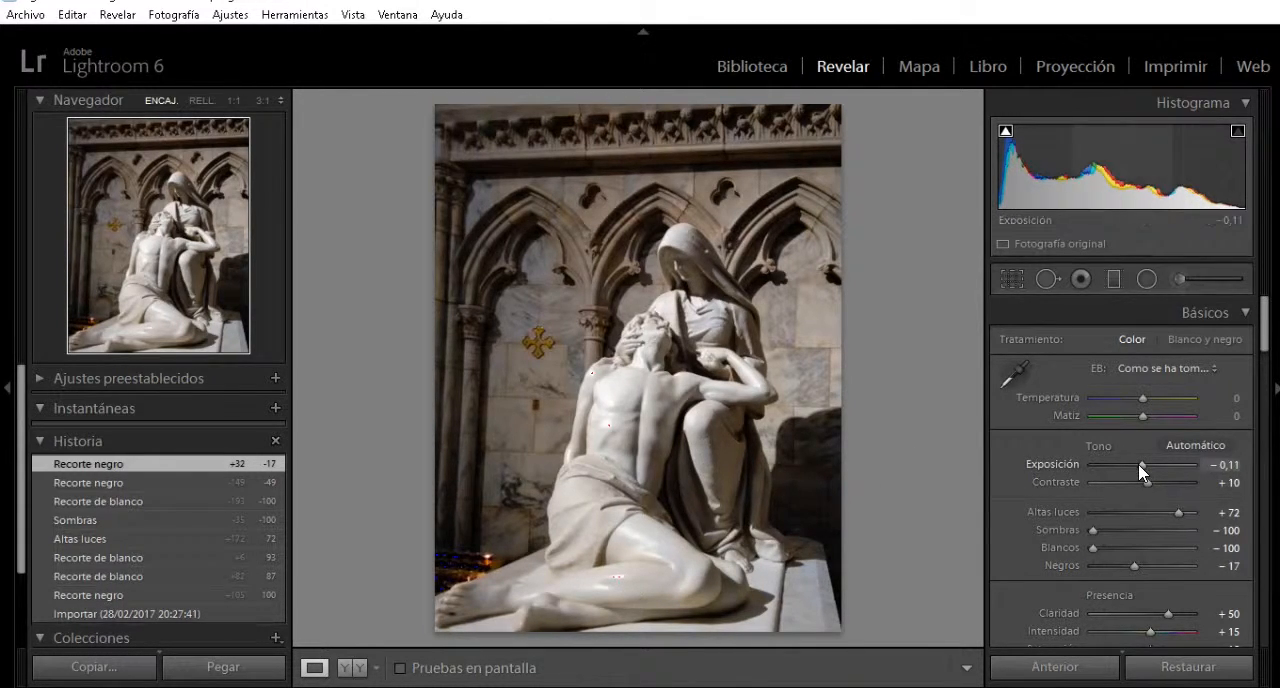
# Set the statue photo's Exposición to −0,09 using the before-and-after comparison, and recheck the clipping warnings in the single view.
pyautogui.moveTo(1138, 464); pyautogui.dragTo(1134, 464)
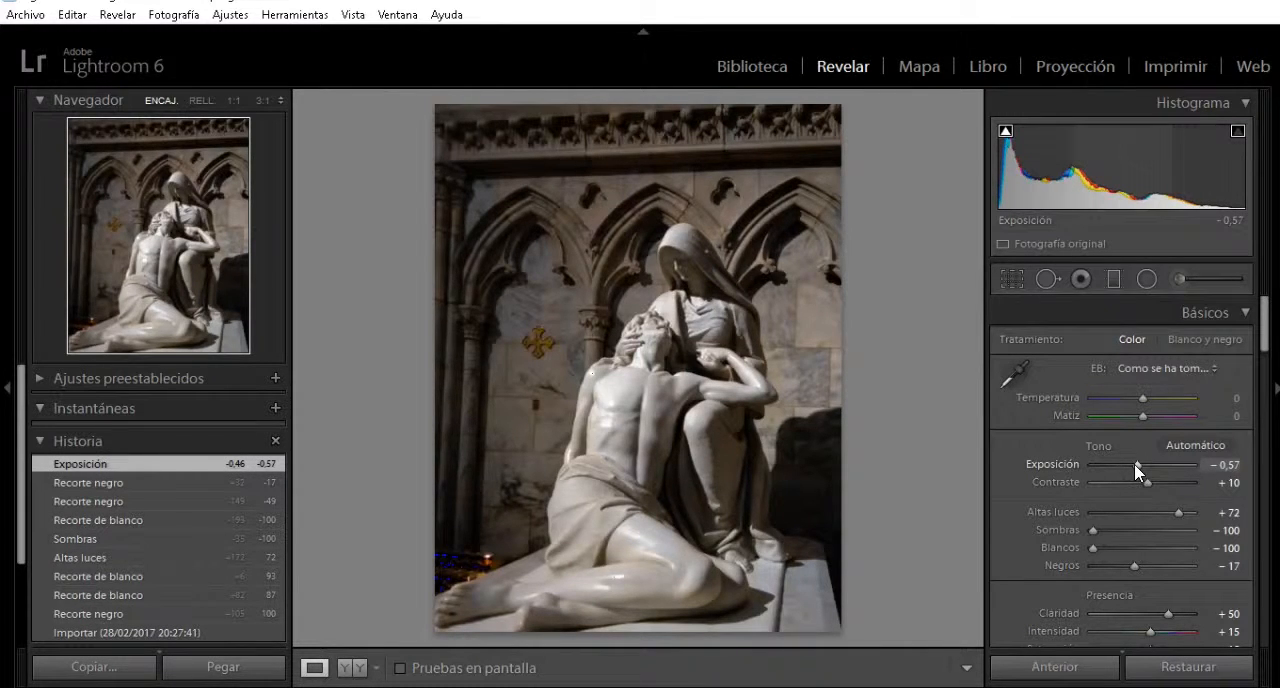
pyautogui.press('y')
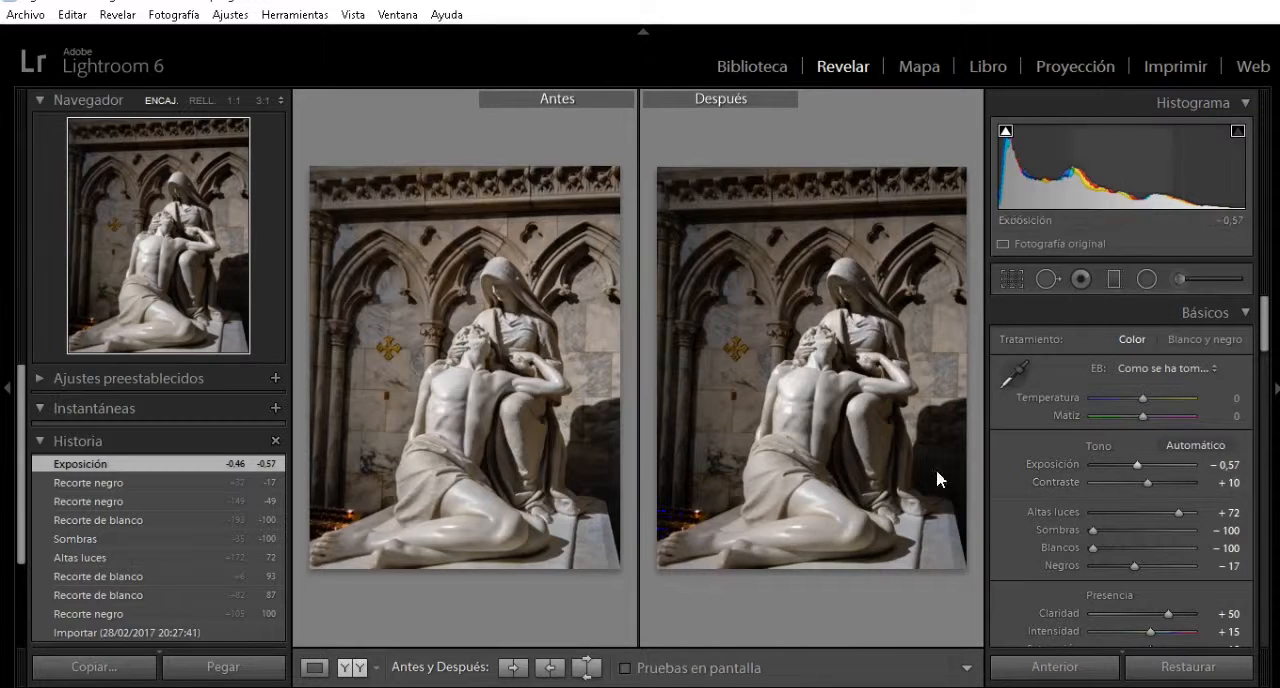
pyautogui.click(1140, 464)
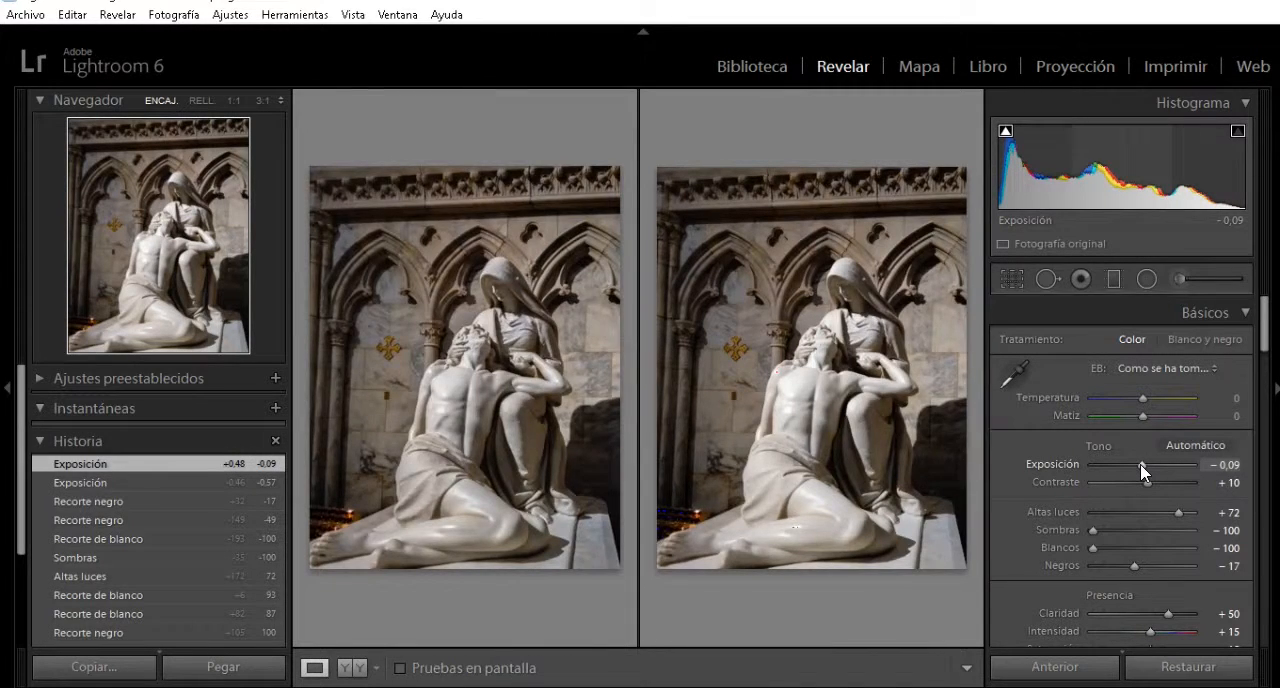
pyautogui.press('y')
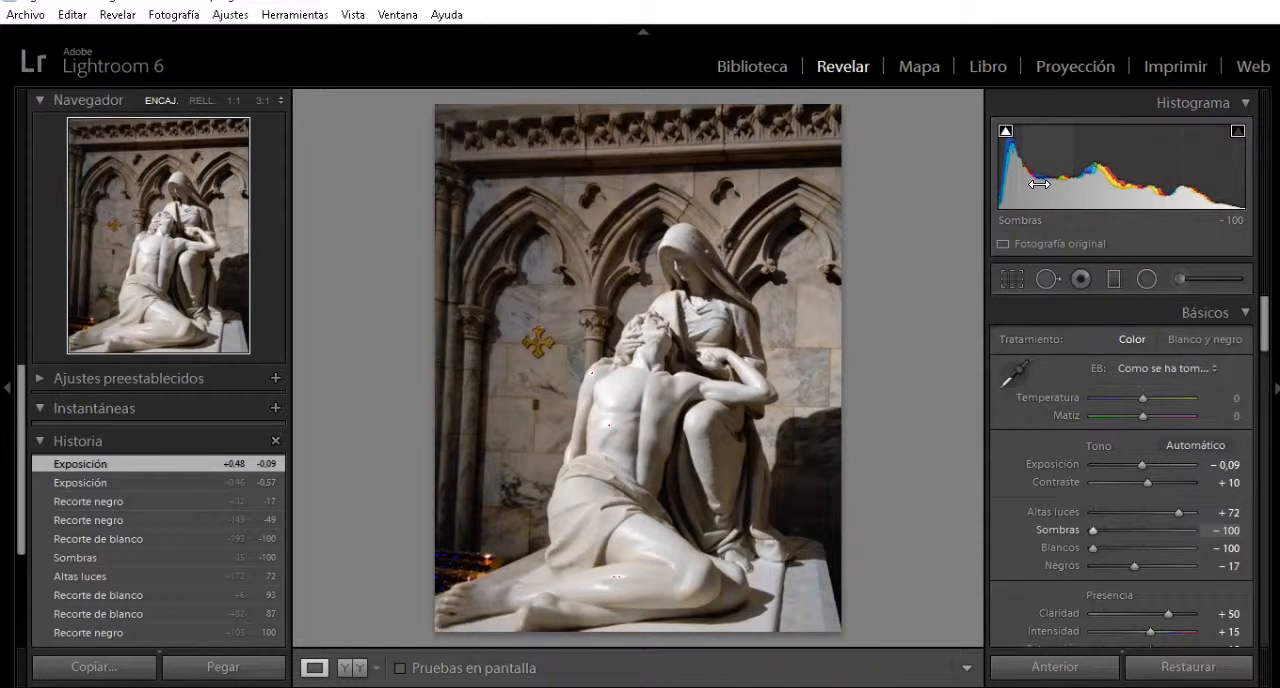
pyautogui.press('j')
pyautogui.press('j')
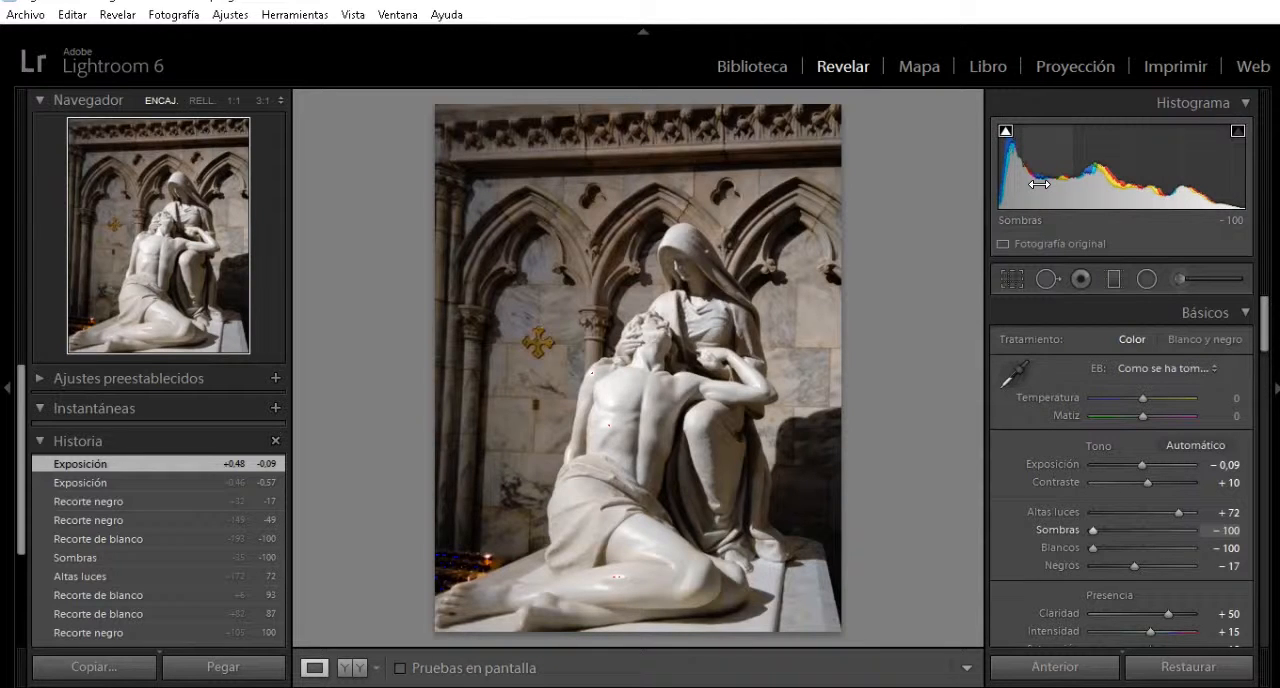